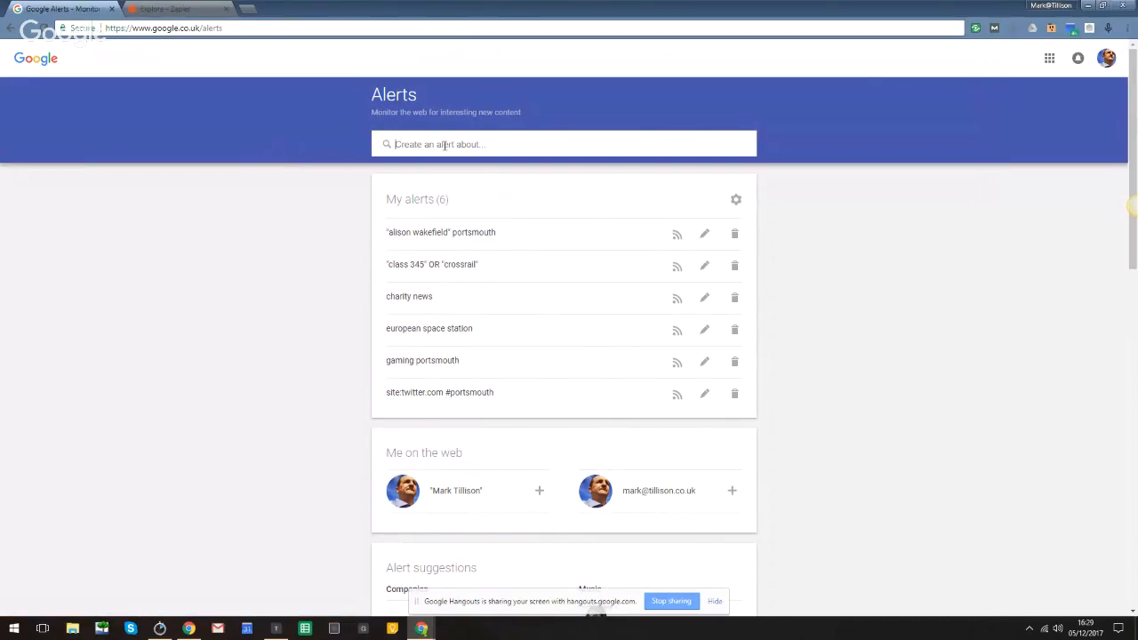
Start a new alert for "twitter chats" and expand its options
text(twi)
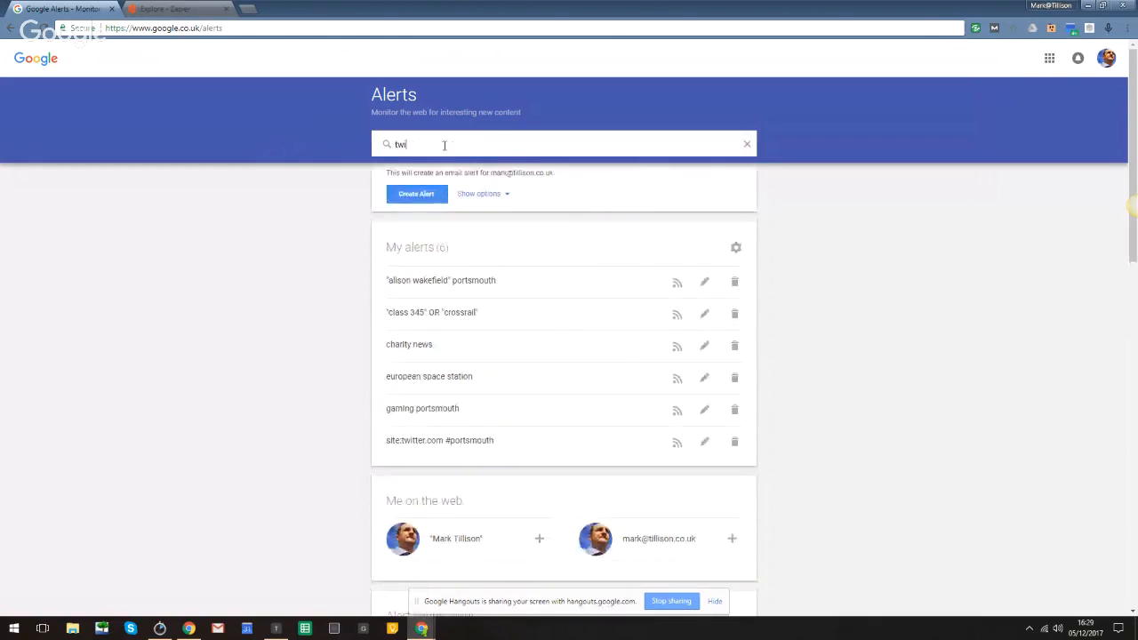
text(tter chats)
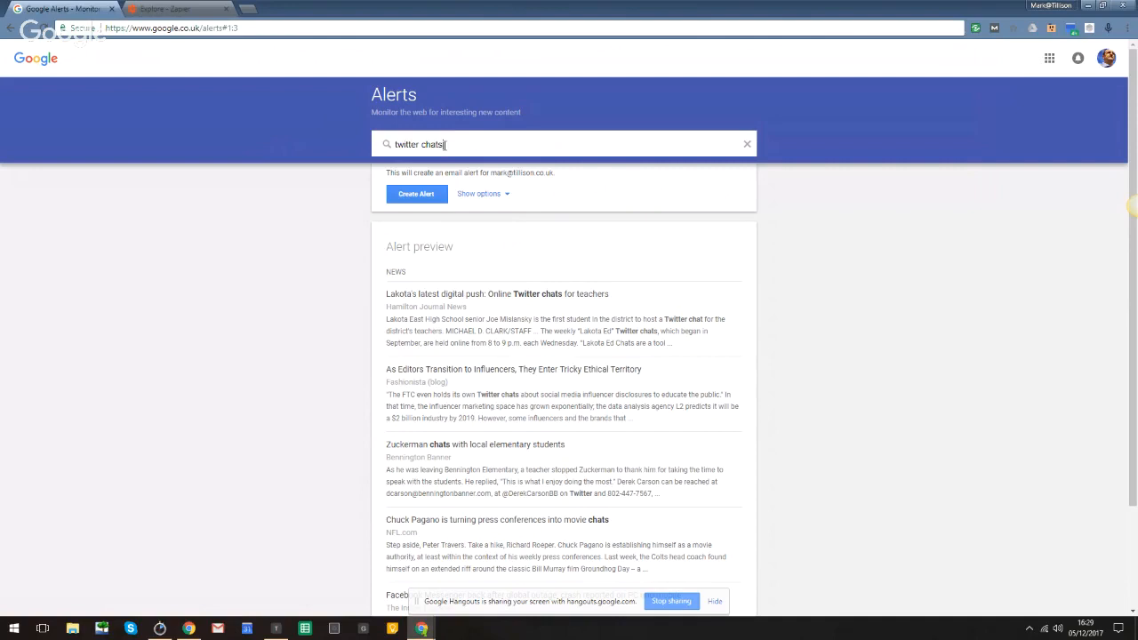
click(505, 197)
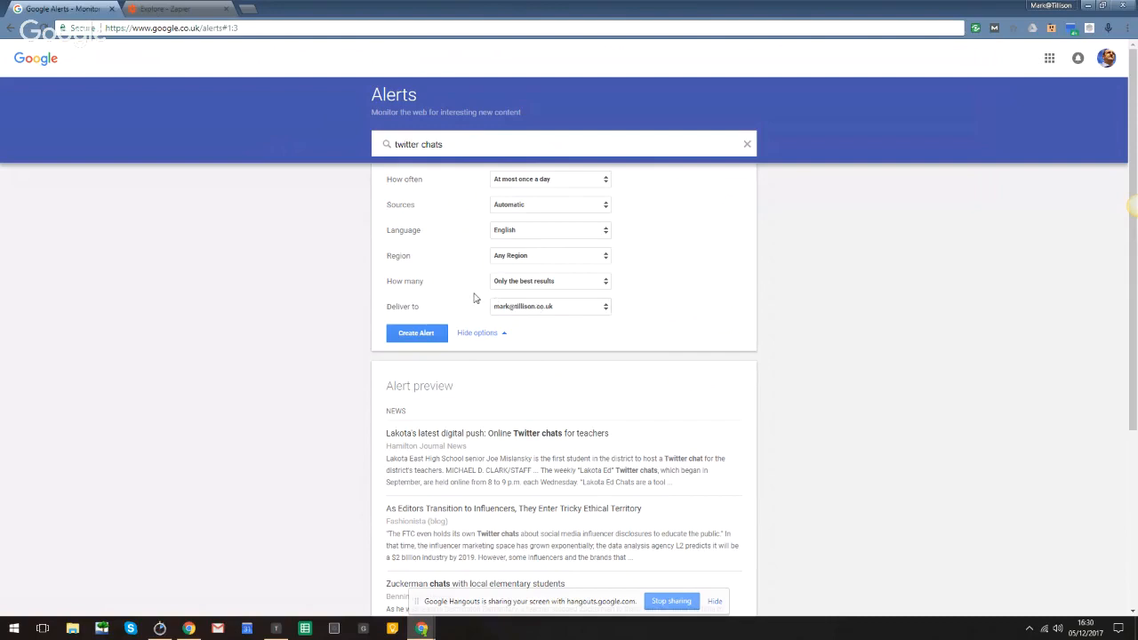
Set the twitter chats alert's frequency to at most once a week
click(528, 183)
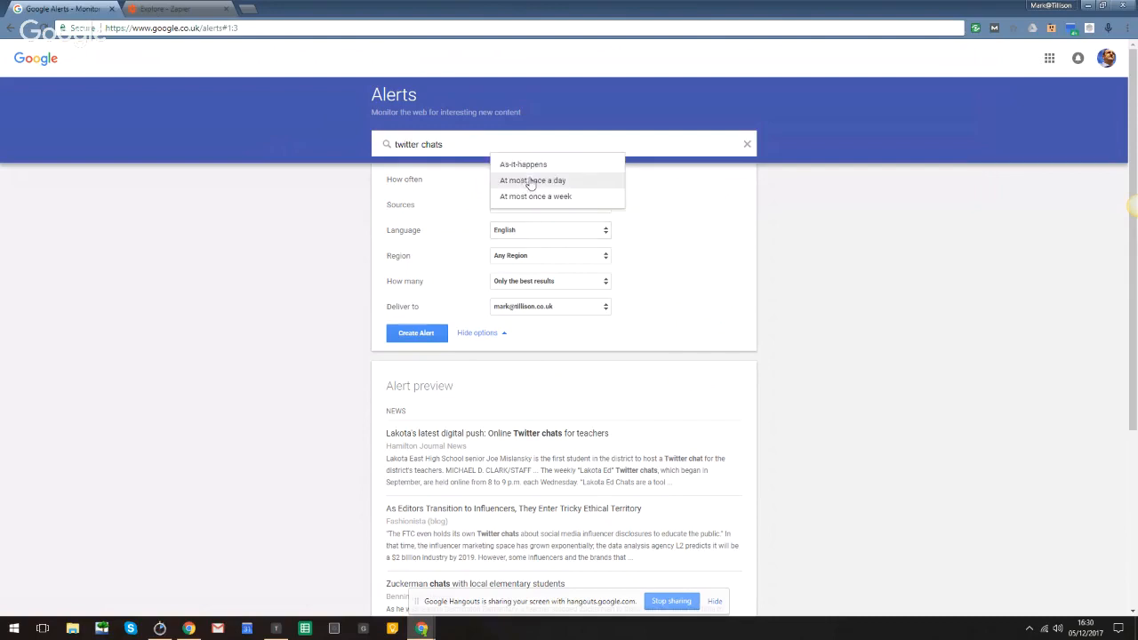
click(524, 165)
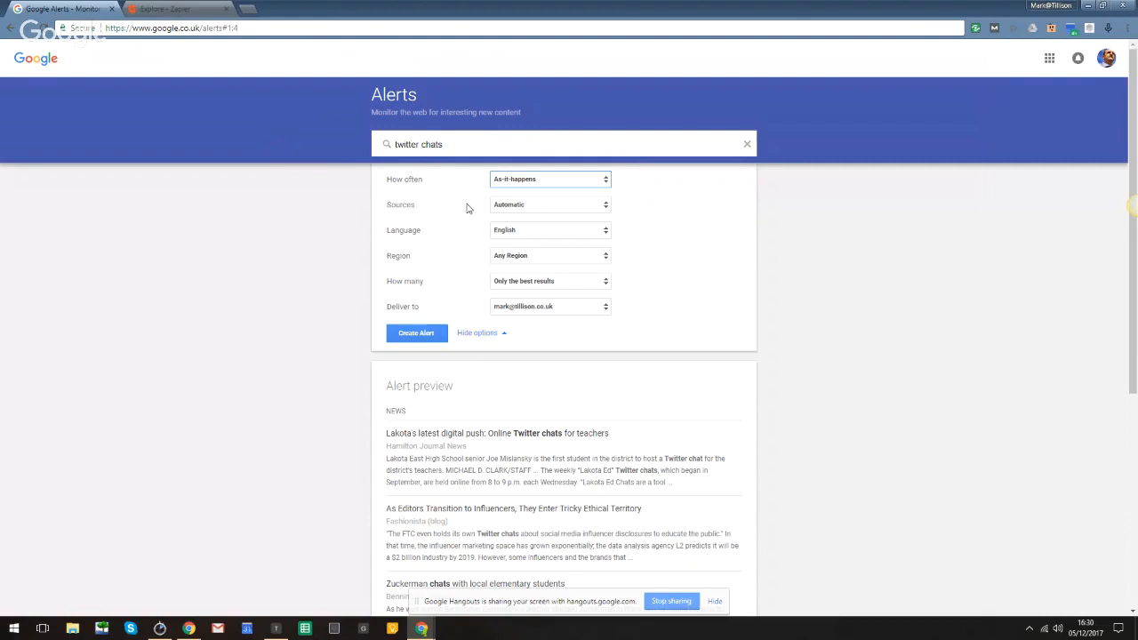
click(552, 181)
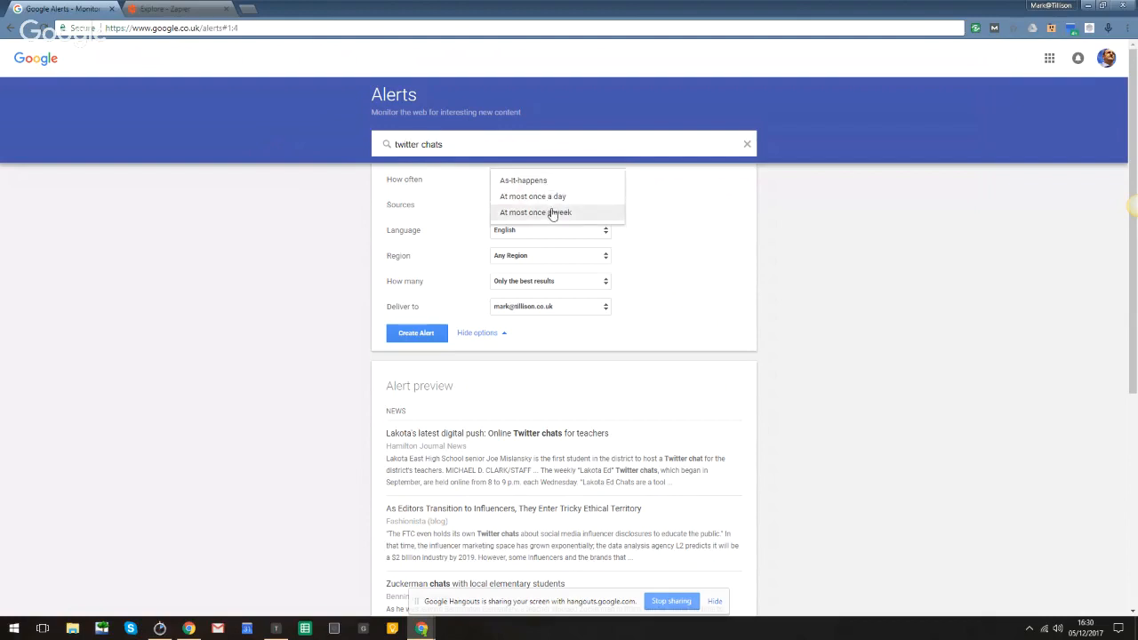
click(552, 212)
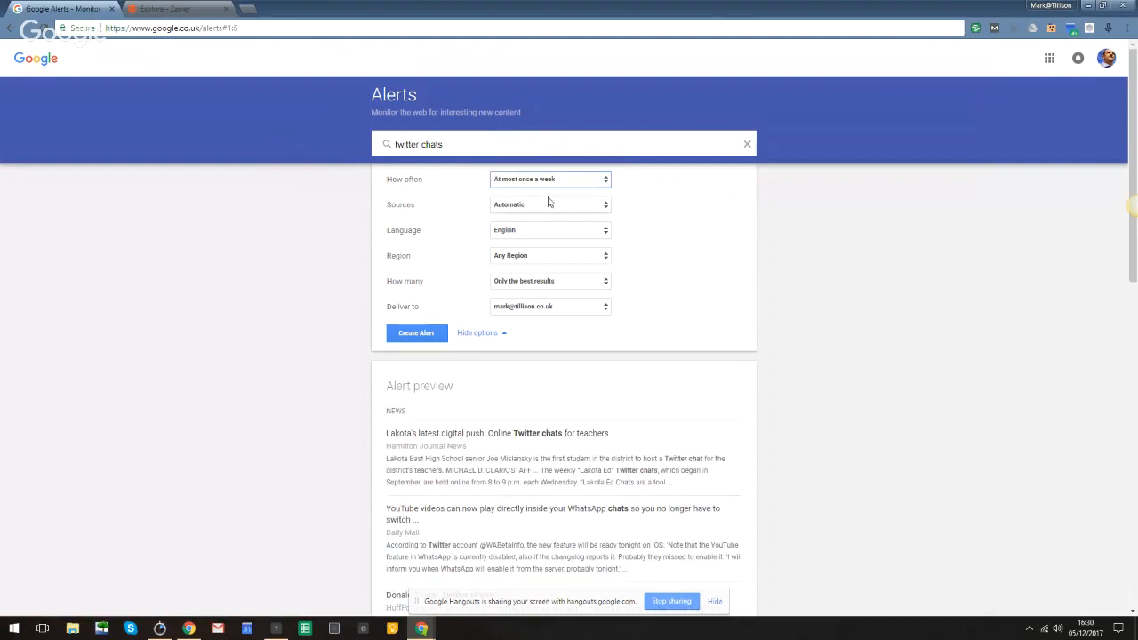
click(545, 182)
click(489, 190)
Restrict the alert's sources to Blogs and Discussions
click(530, 207)
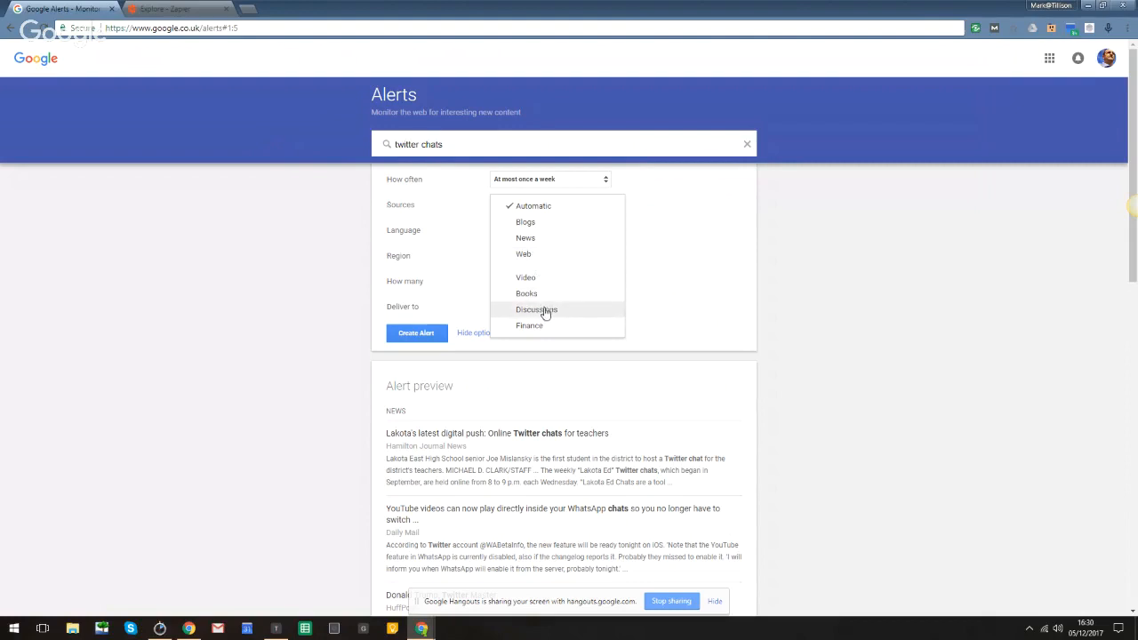
click(530, 228)
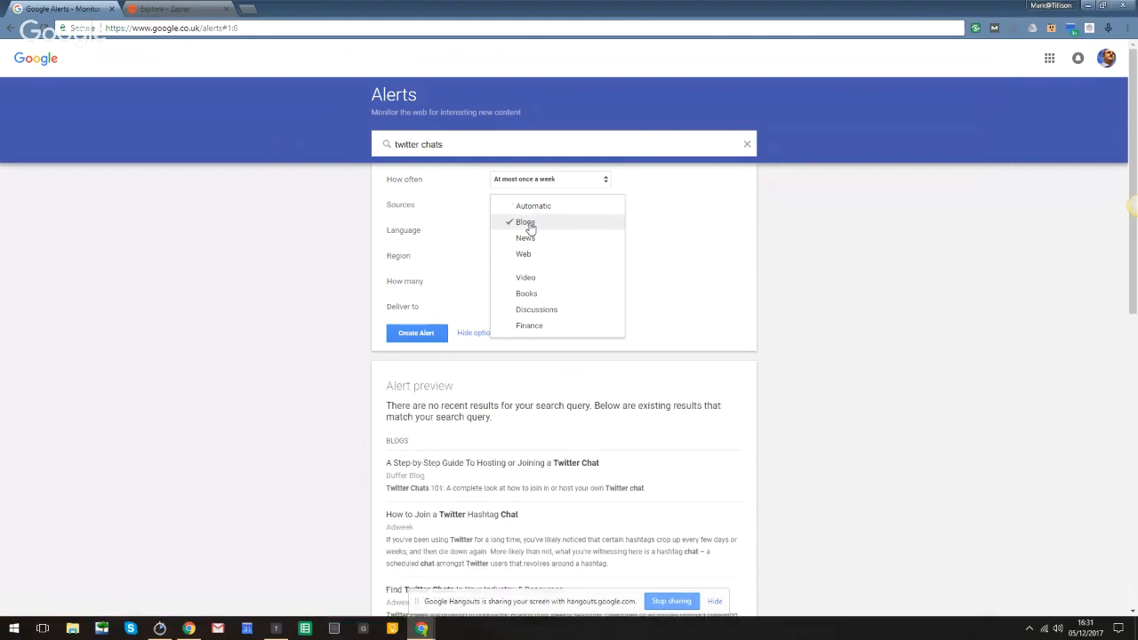
click(544, 311)
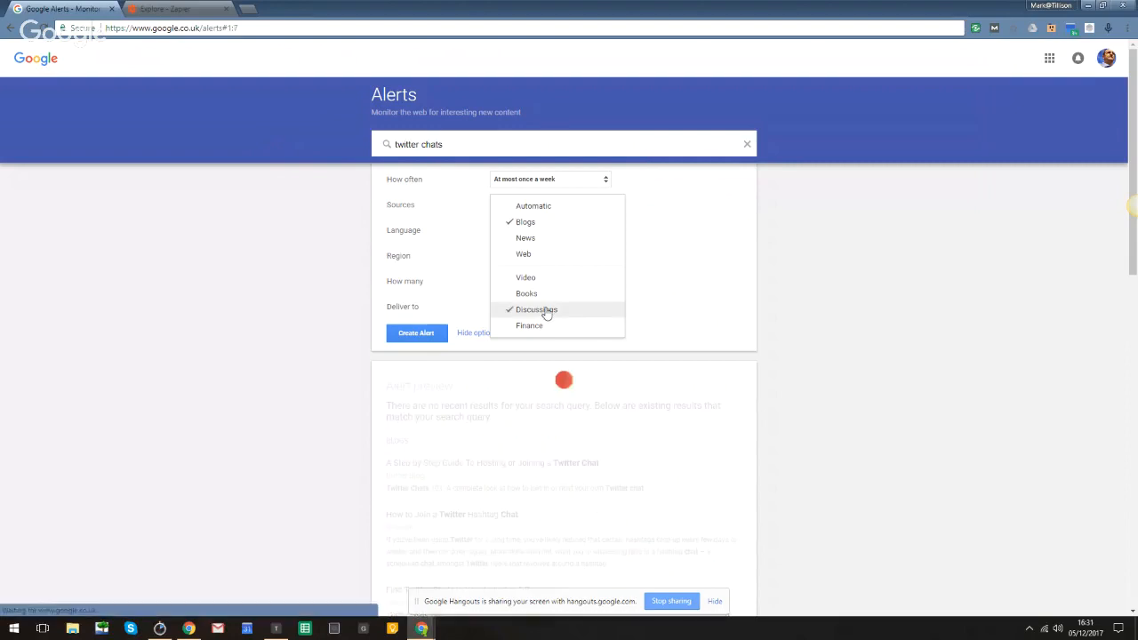
click(637, 232)
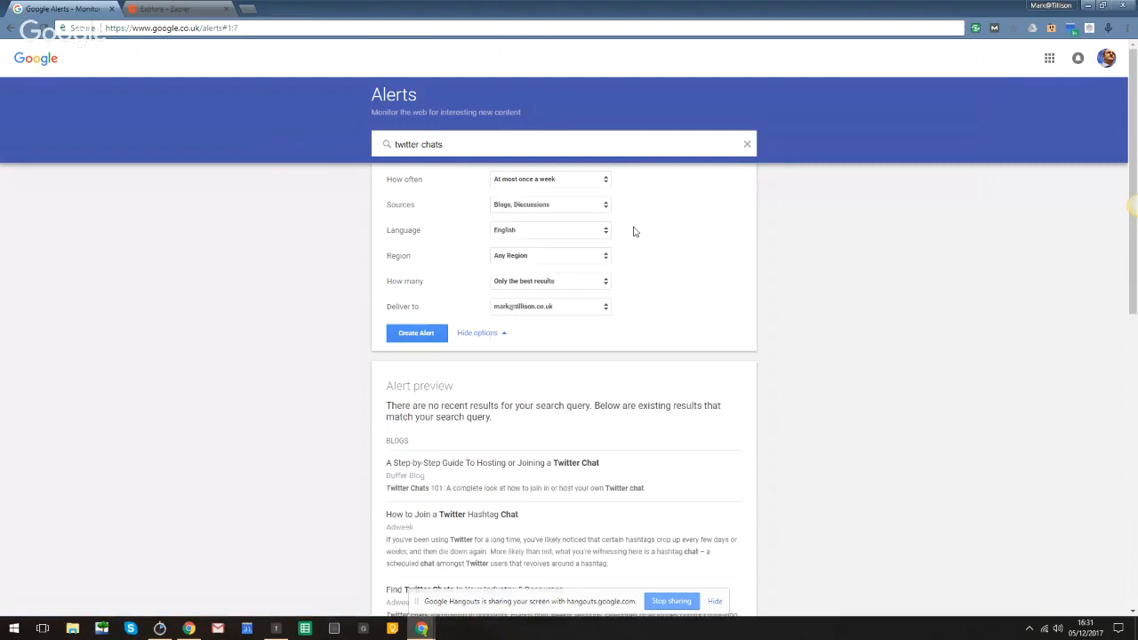
Keep the alert open to any region and limit it to only the best results
click(546, 260)
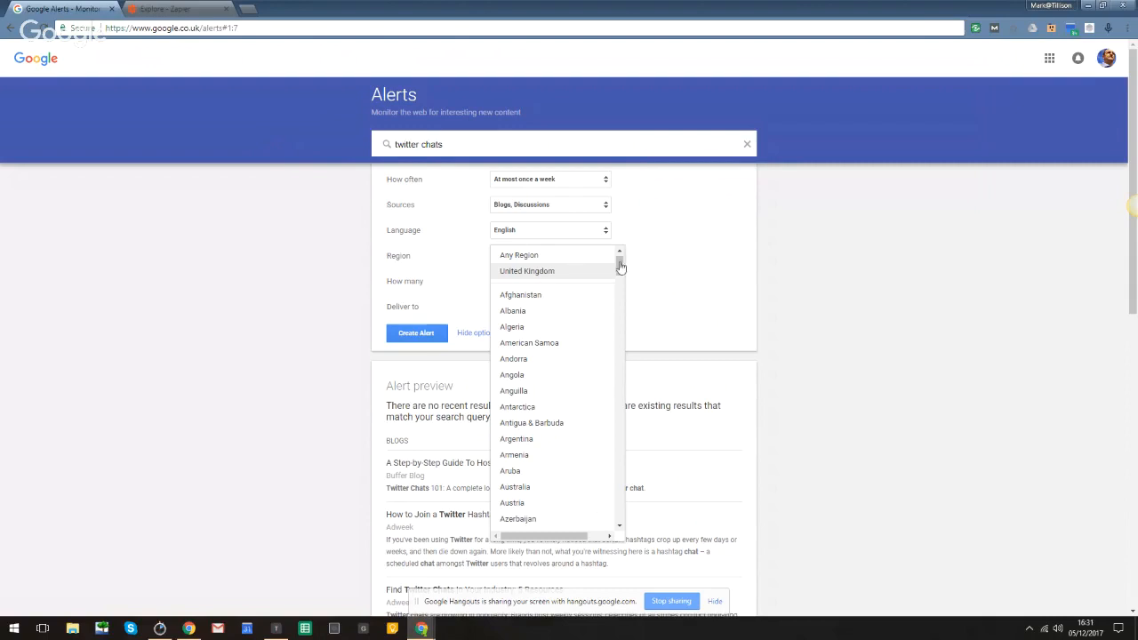
click(638, 237)
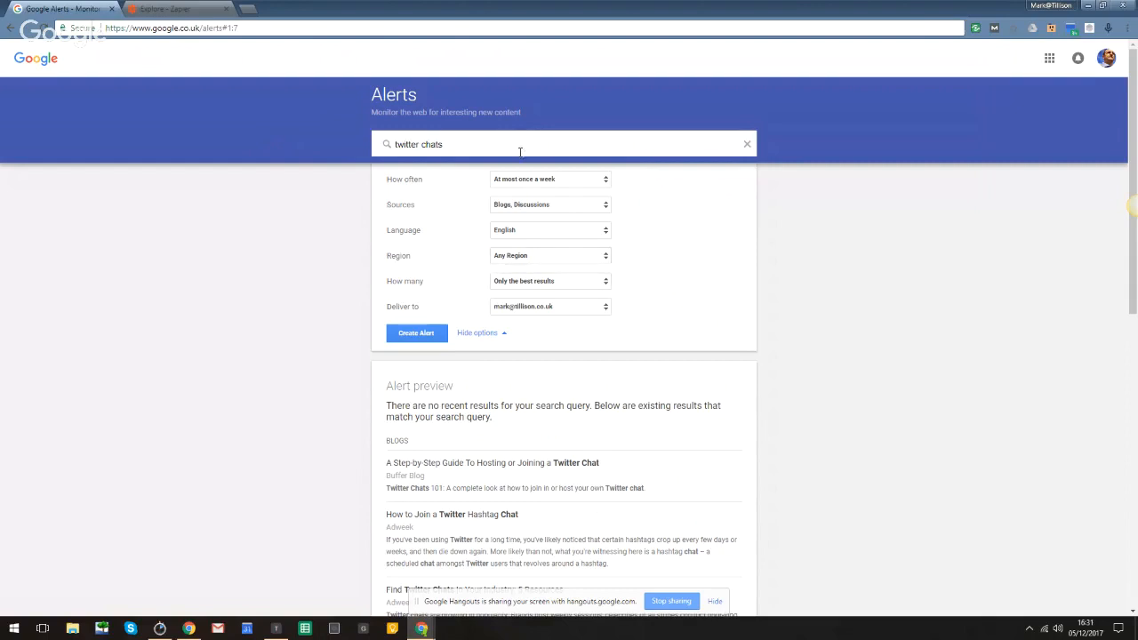
click(587, 285)
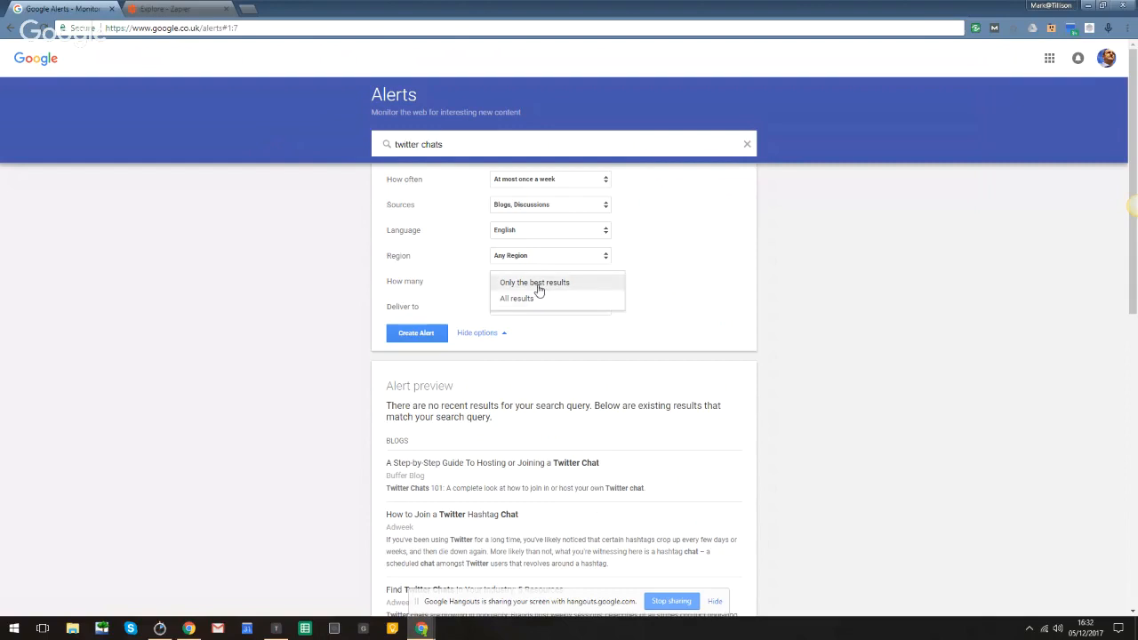
click(537, 285)
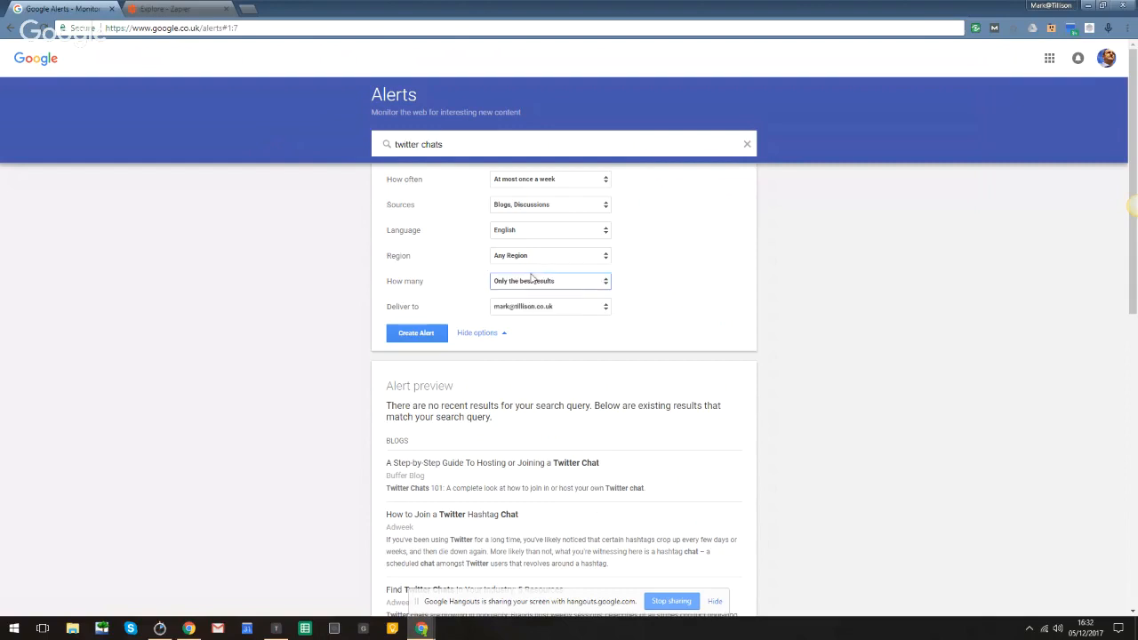
Set the alert to be delivered to an RSS feed and create it
click(573, 308)
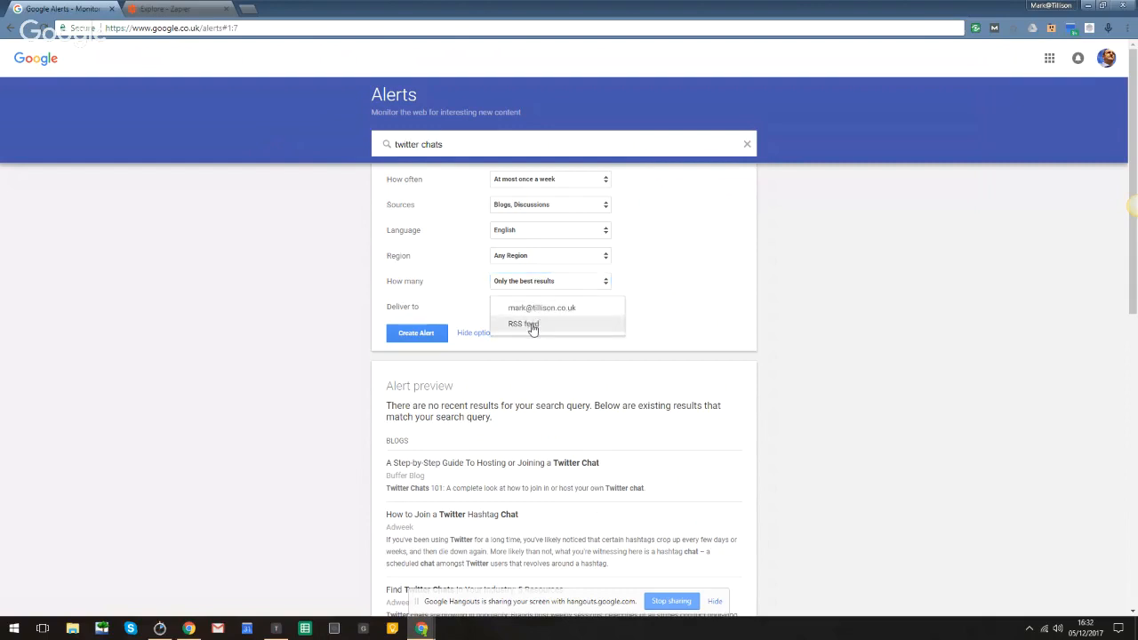
click(532, 325)
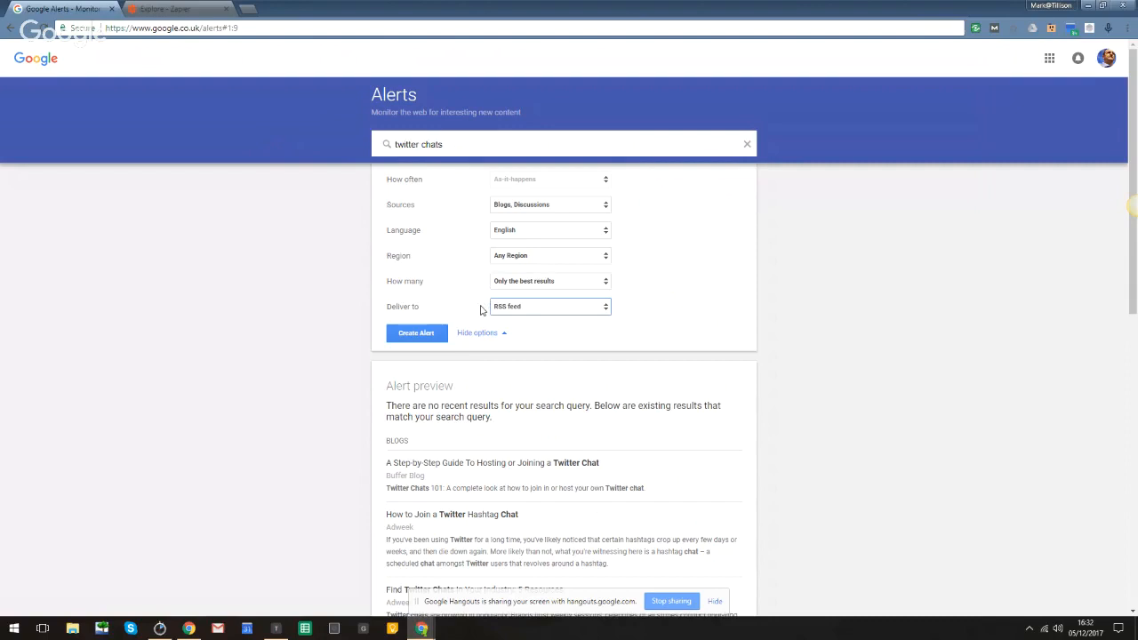
click(428, 338)
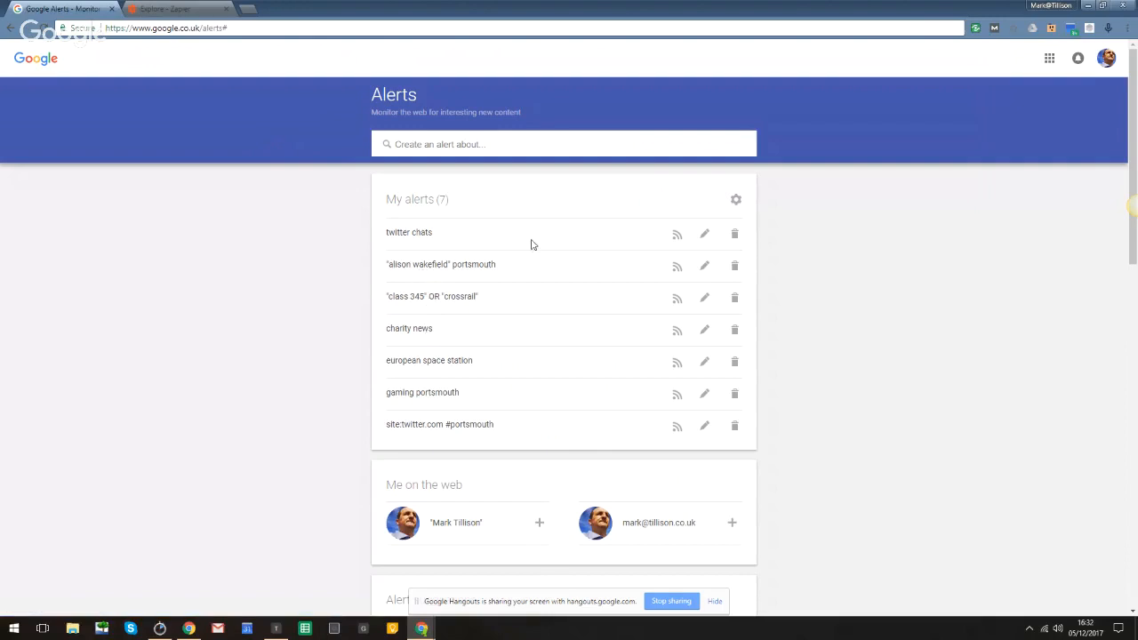
Copy the link address of the twitter chats RSS feed and open Feedly in a new browser tab
right_click(677, 240)
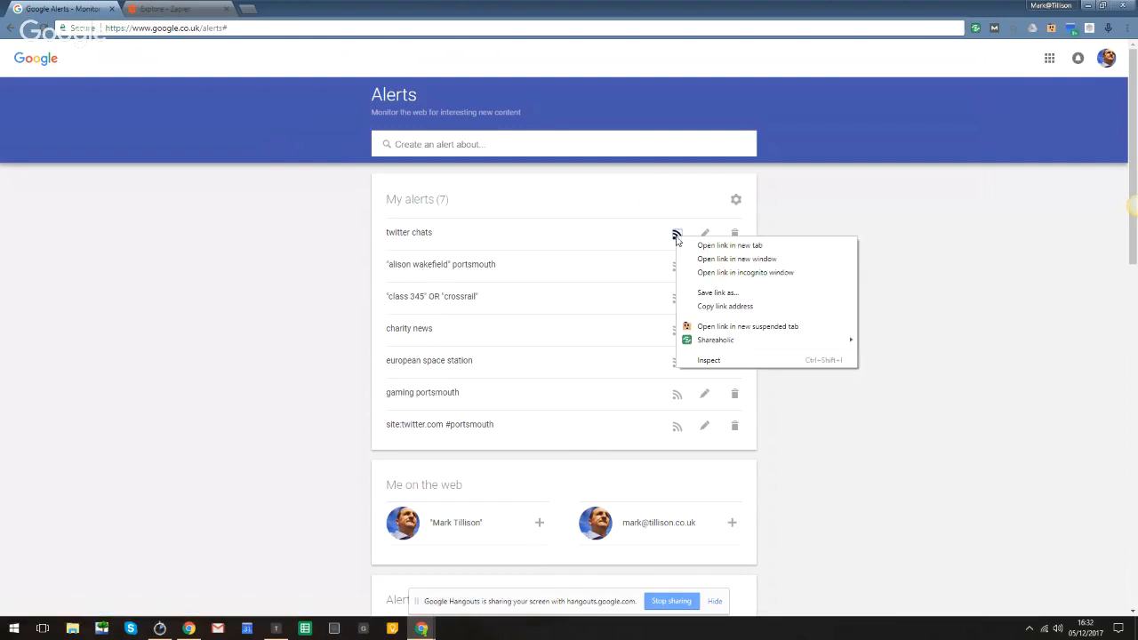
click(725, 306)
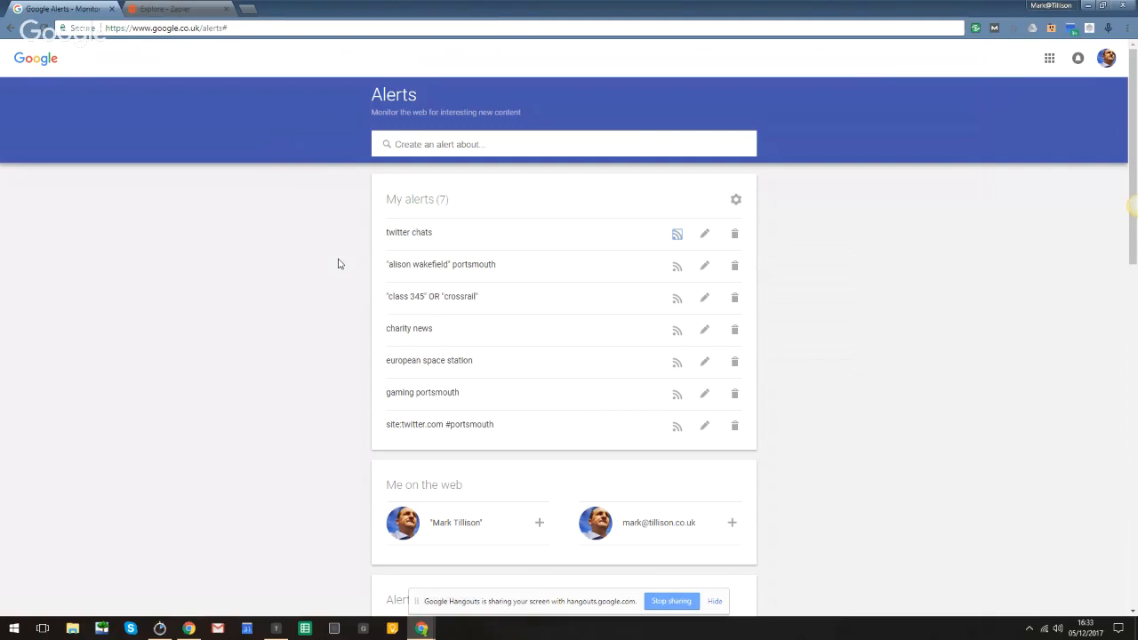
key(ctrl+t)
text(feedl)
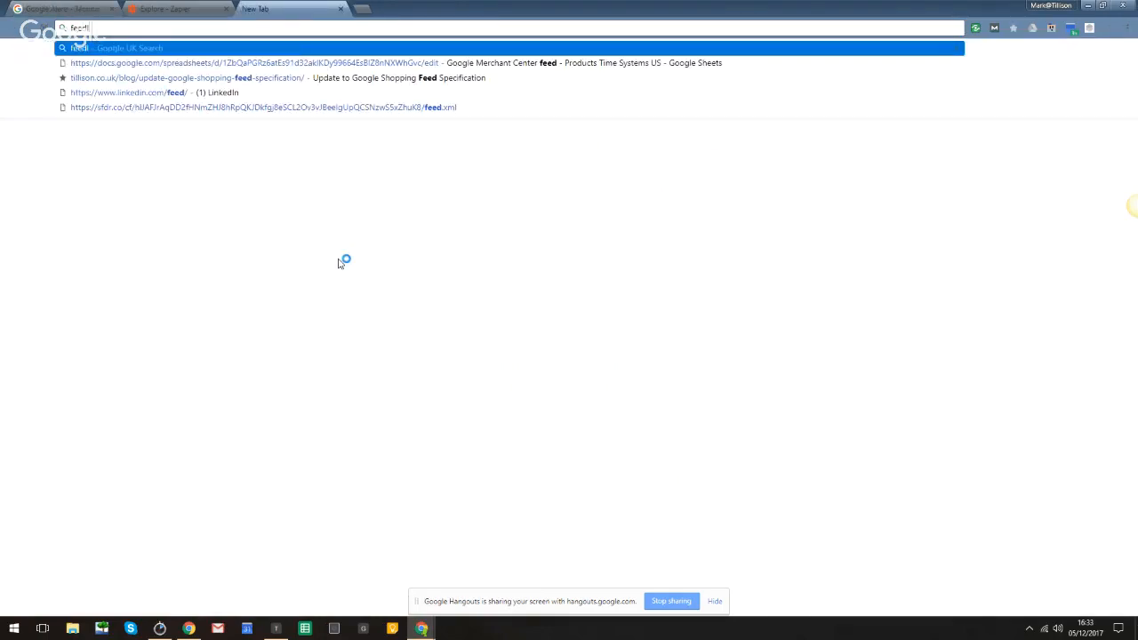
text(y)
key(Return)
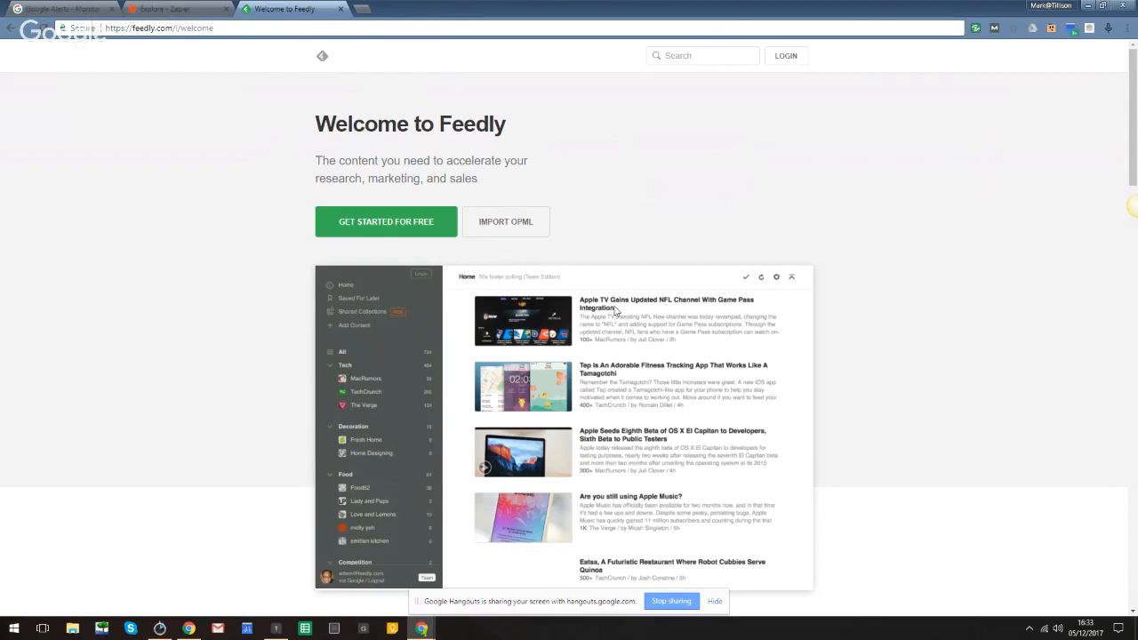
Switch to Zapier's integrations page and examine the apps available to combine with RSS by Zapier
click(198, 12)
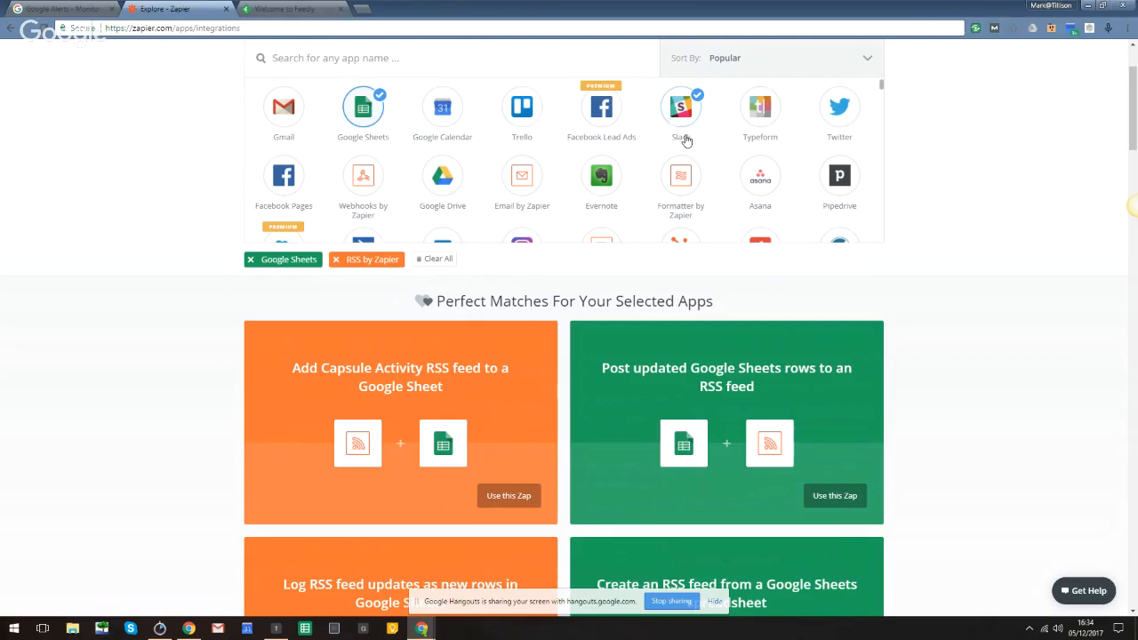
scroll(681, 135, down, 2)
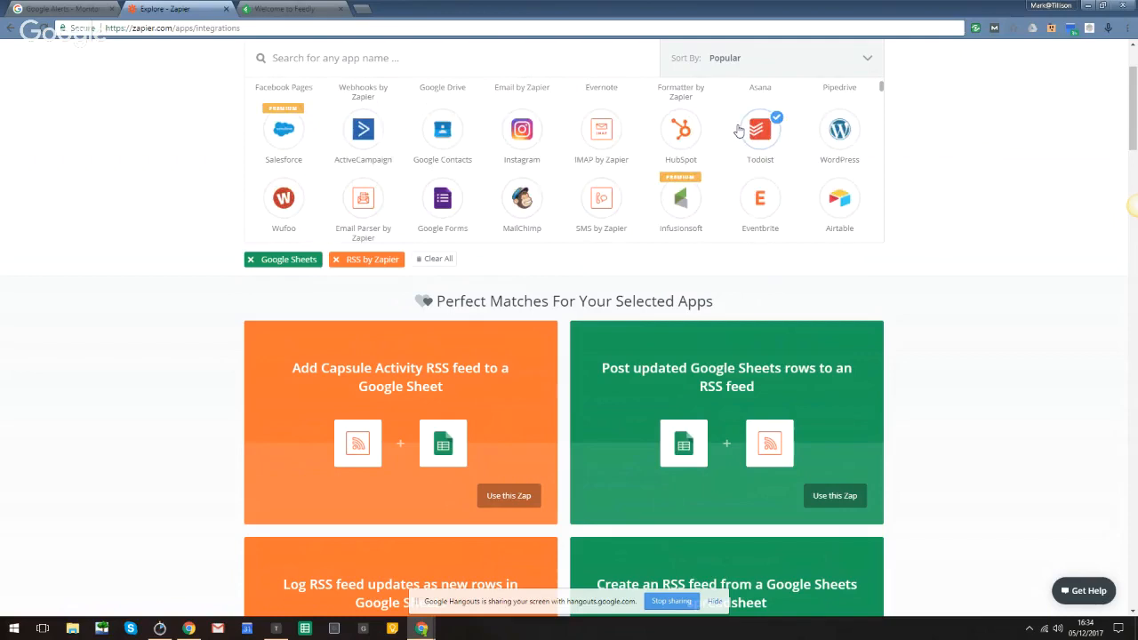
scroll(738, 133, down, 2)
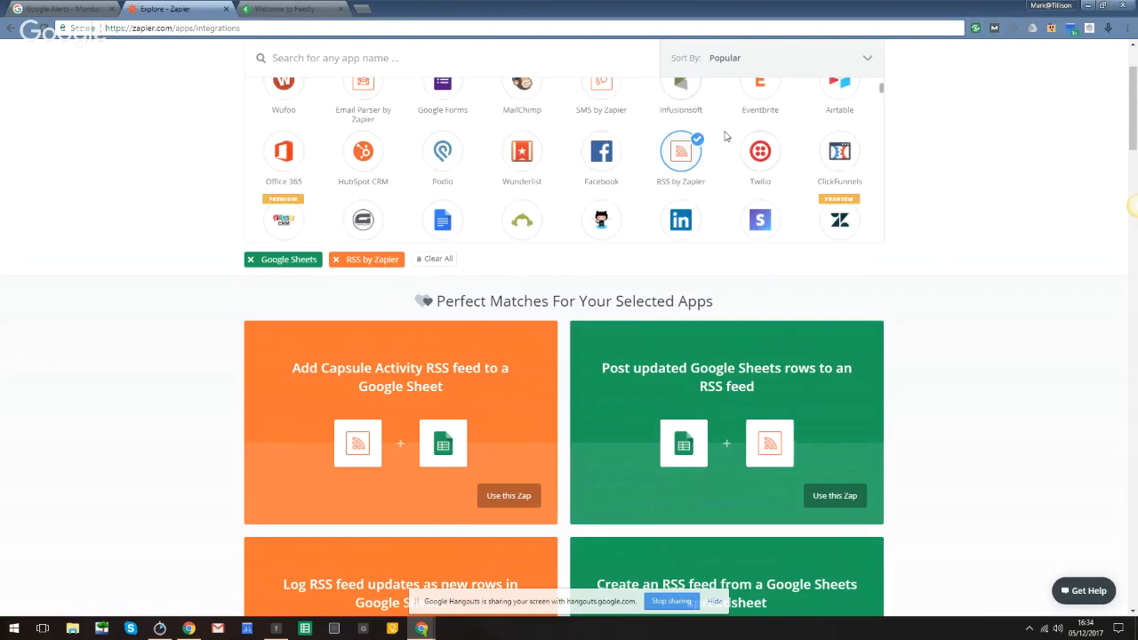
scroll(726, 136, down, 1)
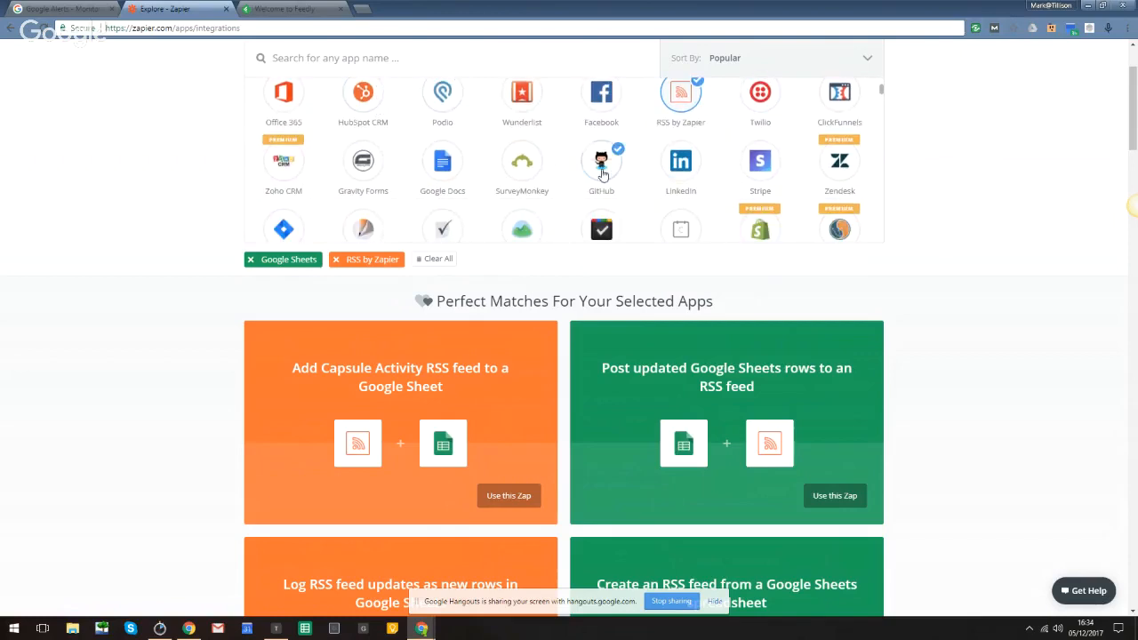
scroll(636, 177, down, 1)
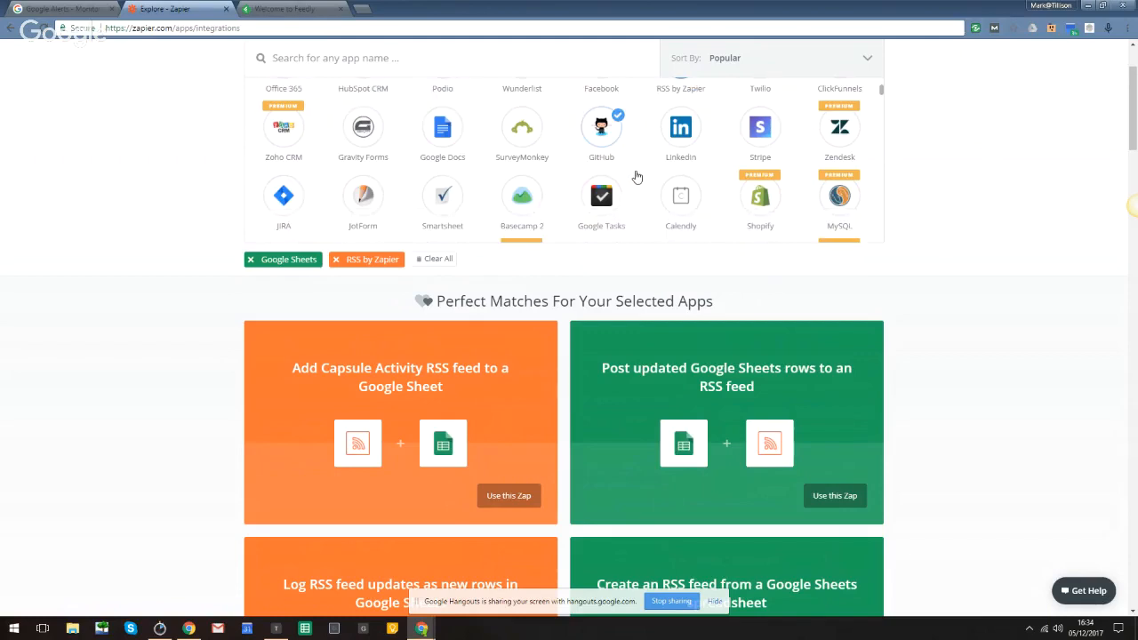
scroll(637, 176, down, 1)
scroll(636, 177, up, 3)
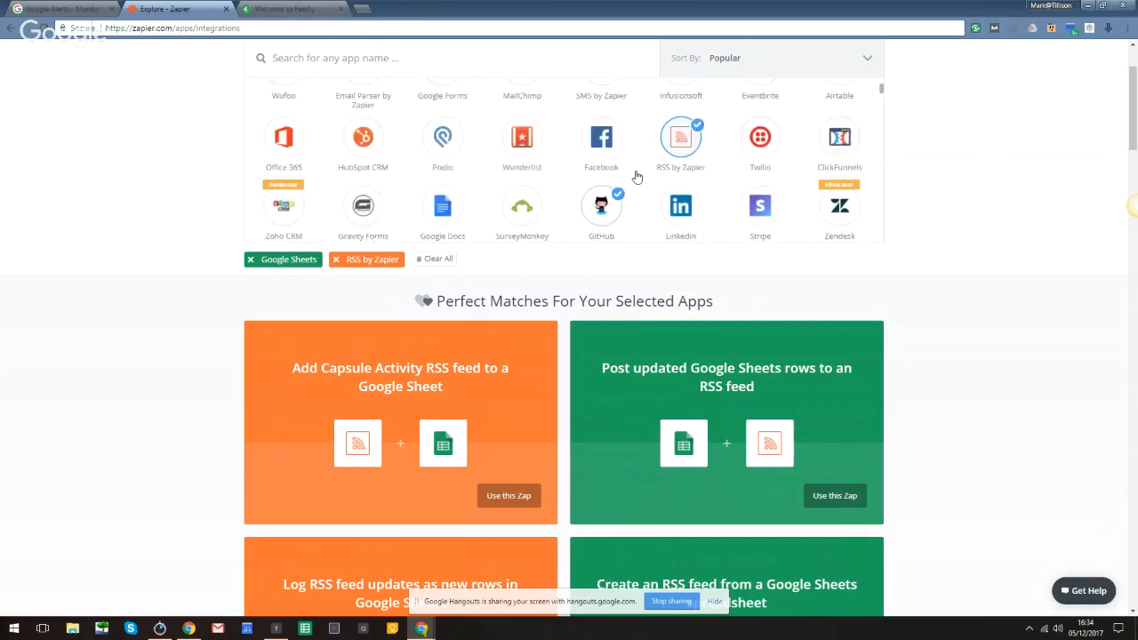
scroll(637, 177, up, 3)
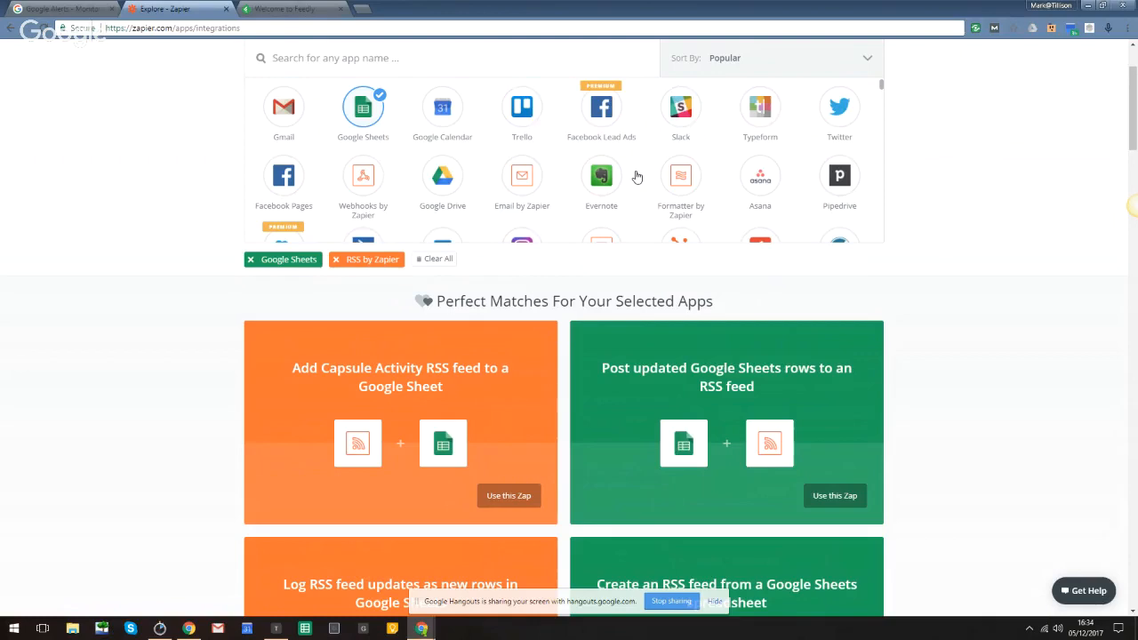
Review the Google Alerts list and the Feedly welcome page, and return to Zapier's integrations page
click(49, 10)
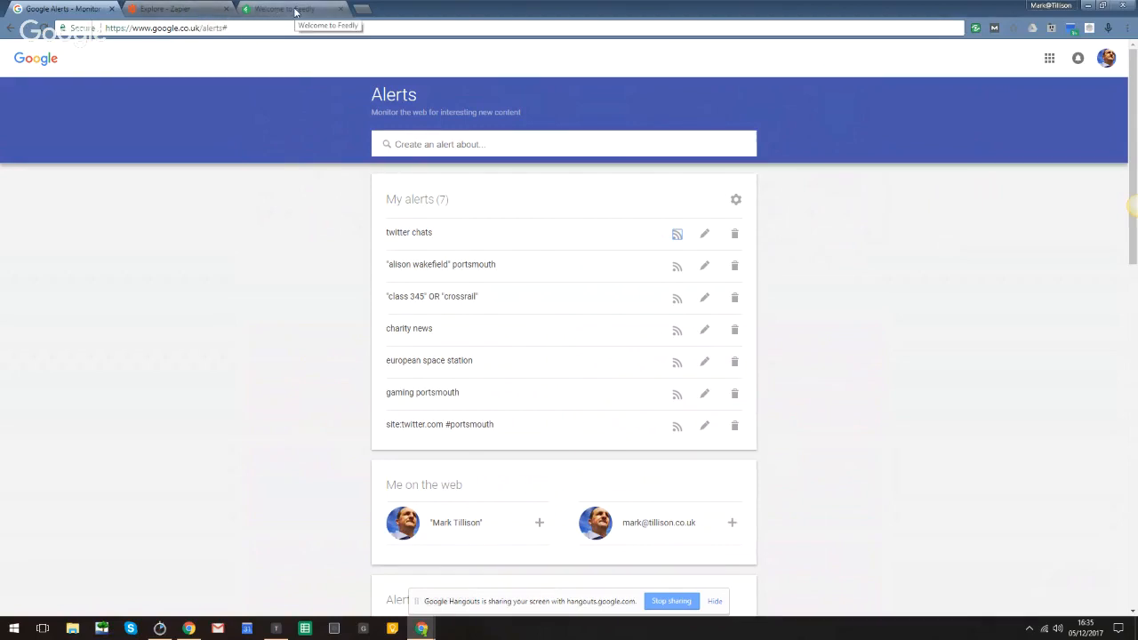
click(295, 11)
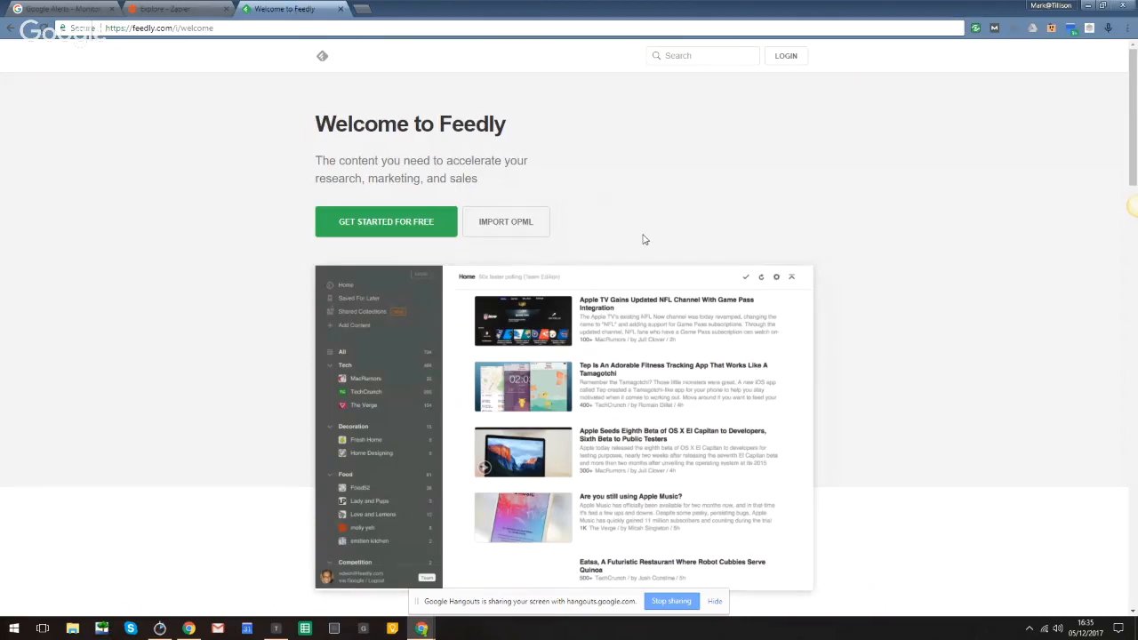
click(200, 12)
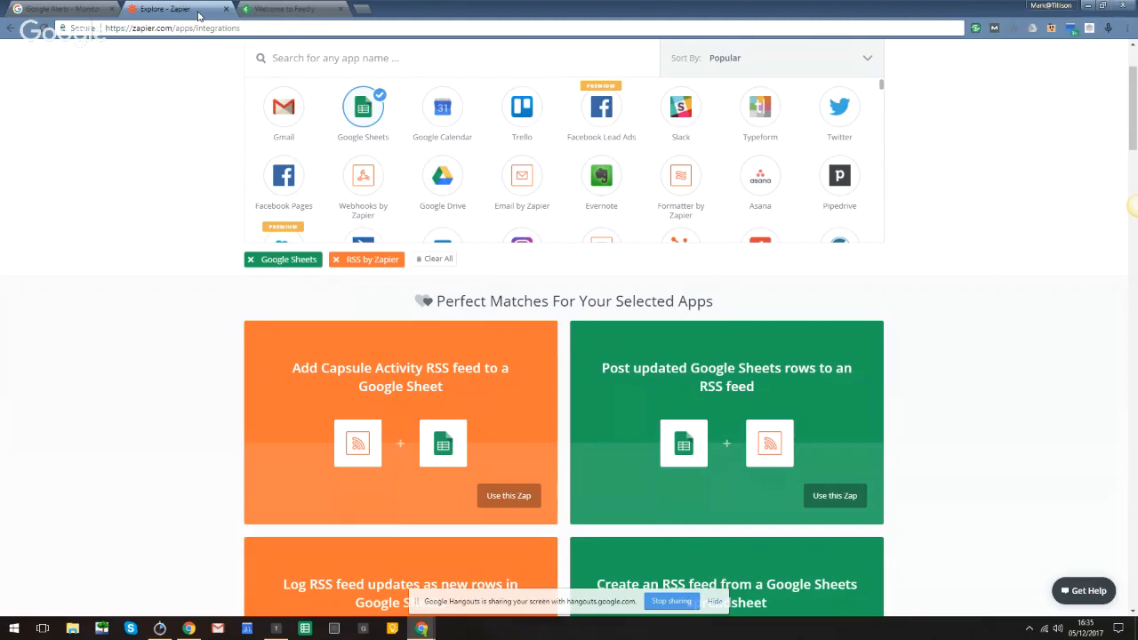
key(alt+Tab)
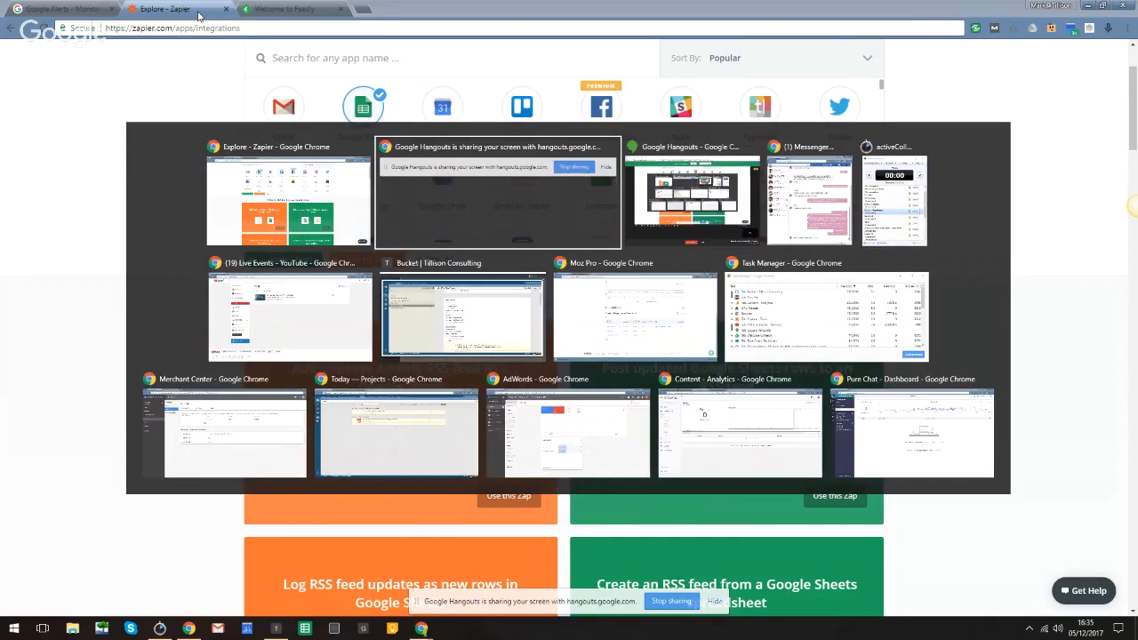
key(alt+Tab)
key(alt+Tab)
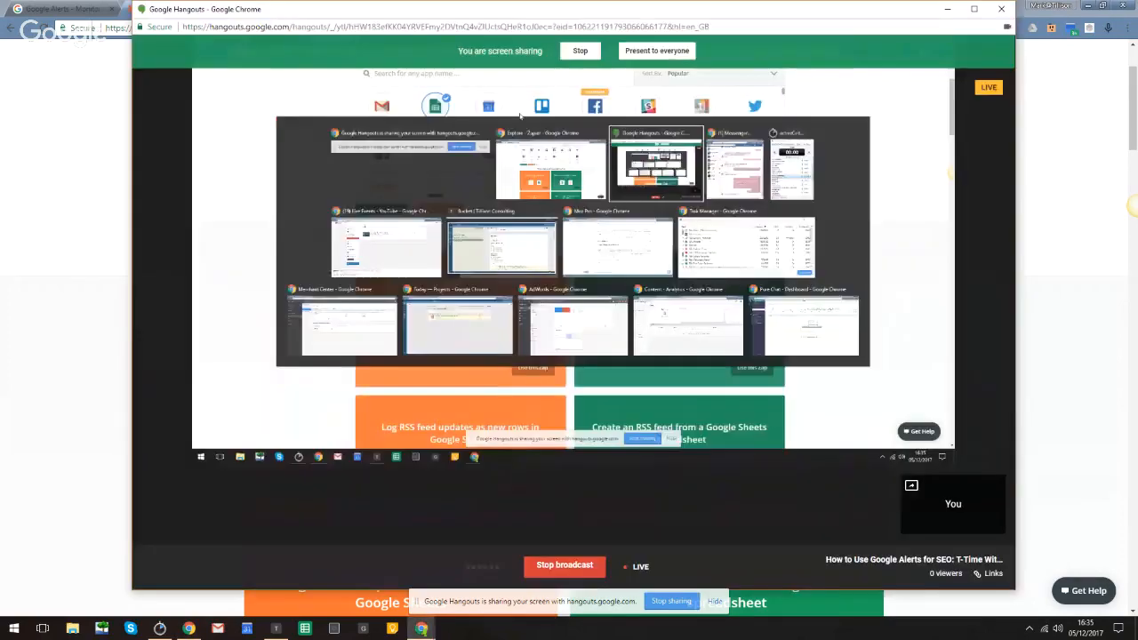